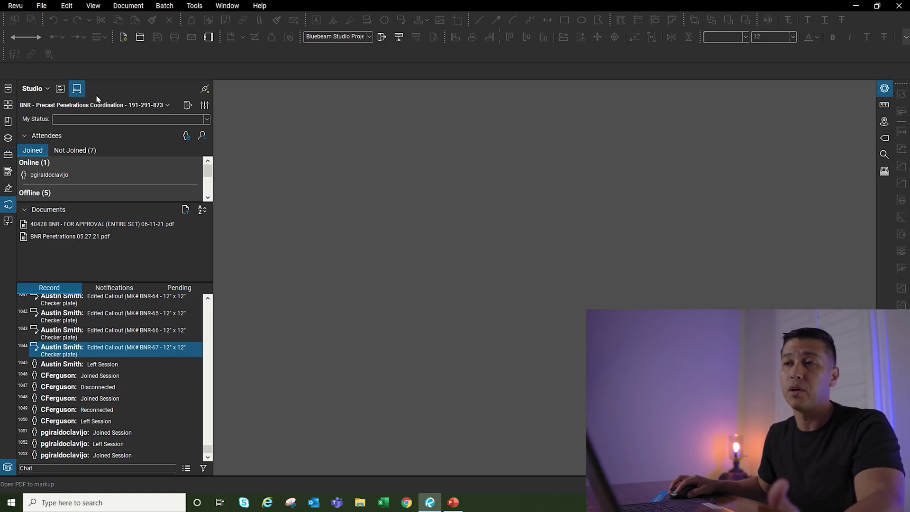
Step: Open the Precast Penetrations Coordination session settings to review expiration, users and files
left_click(205, 105)
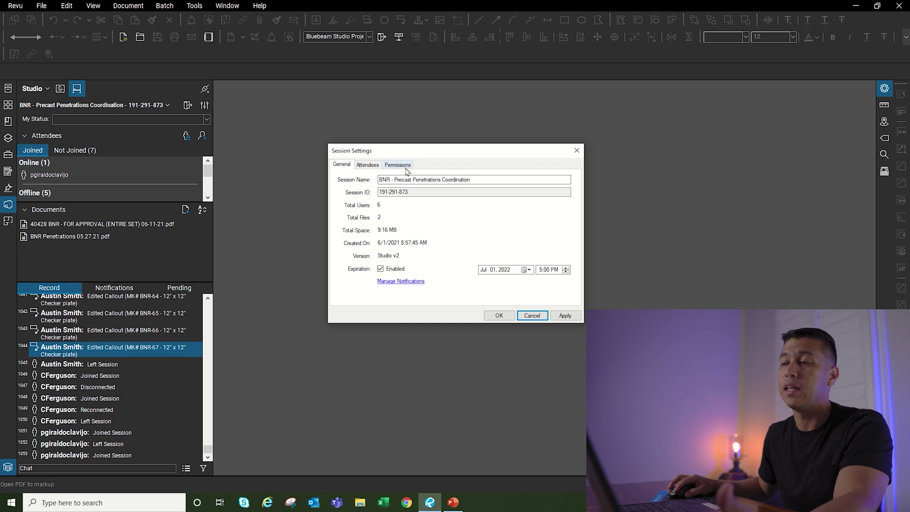
key("Tab")
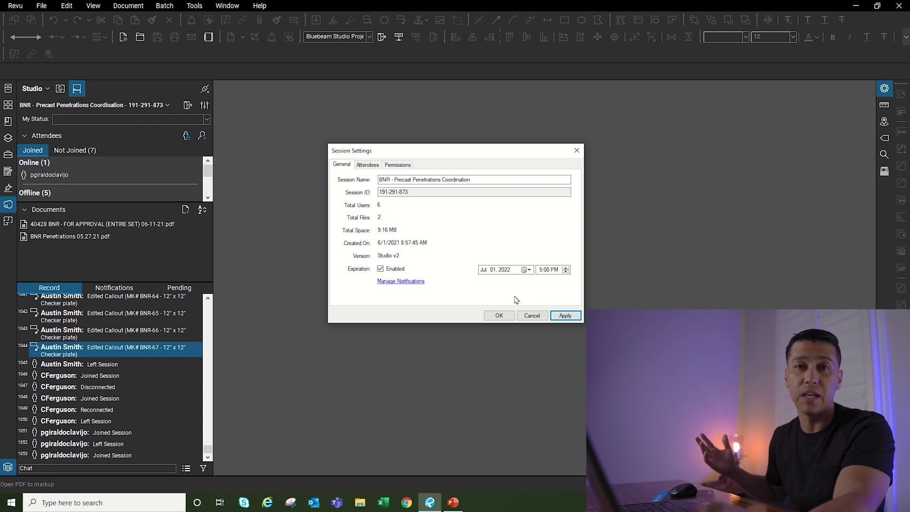
Step: Show the session's Attendees list and begin, then discard, an e-mail attendee entry
left_click(368, 165)
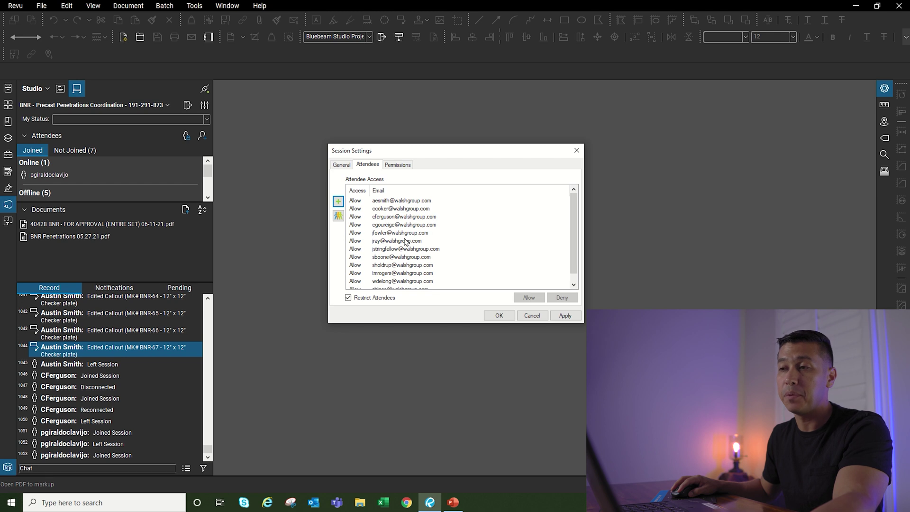
left_click(338, 201)
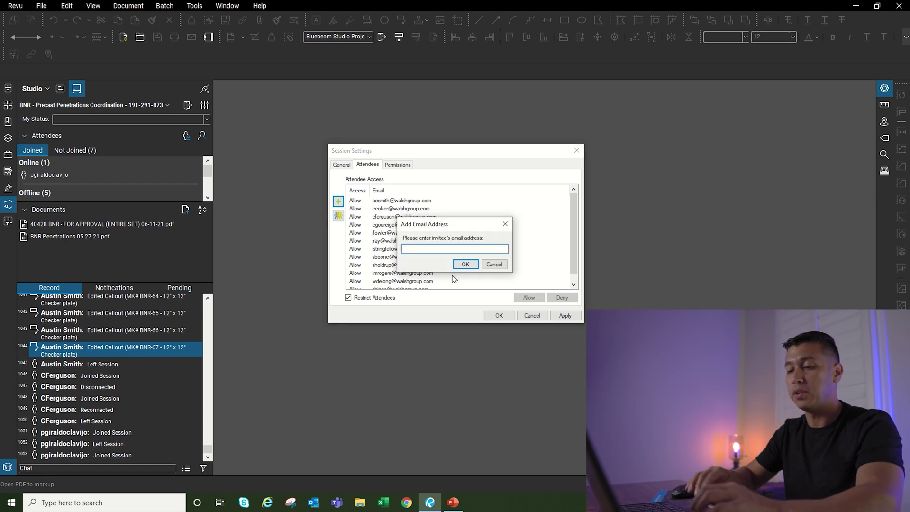
type("jaaskdf")
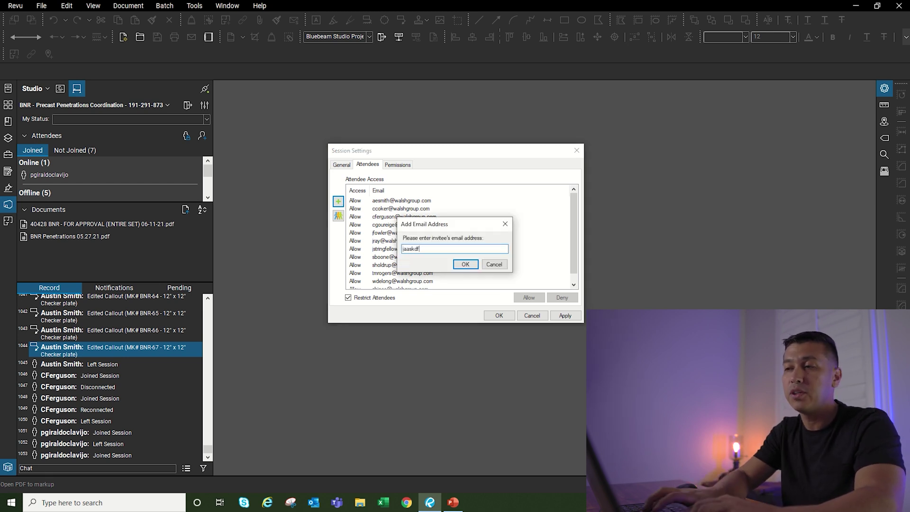
key("Escape")
Step: Open the group picker, close it without adding a group, and show the Permissions list
left_click(338, 215)
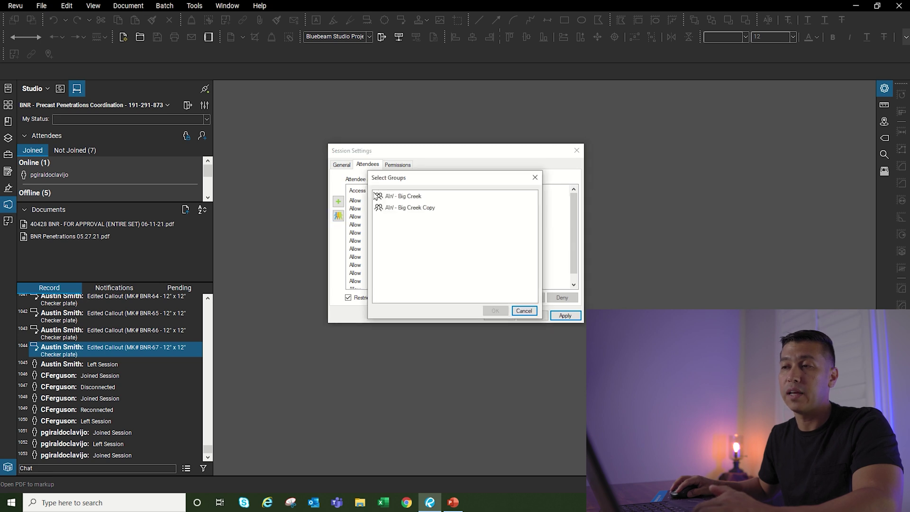
left_click(534, 177)
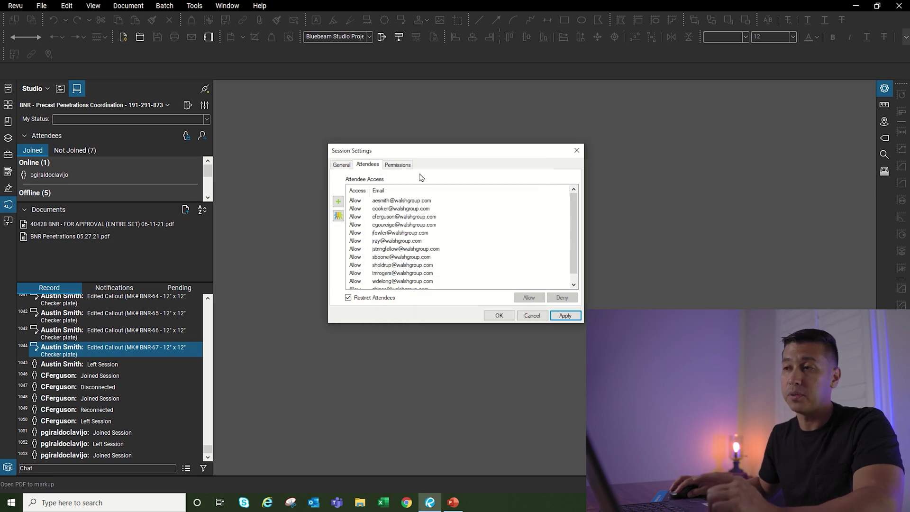
left_click(398, 164)
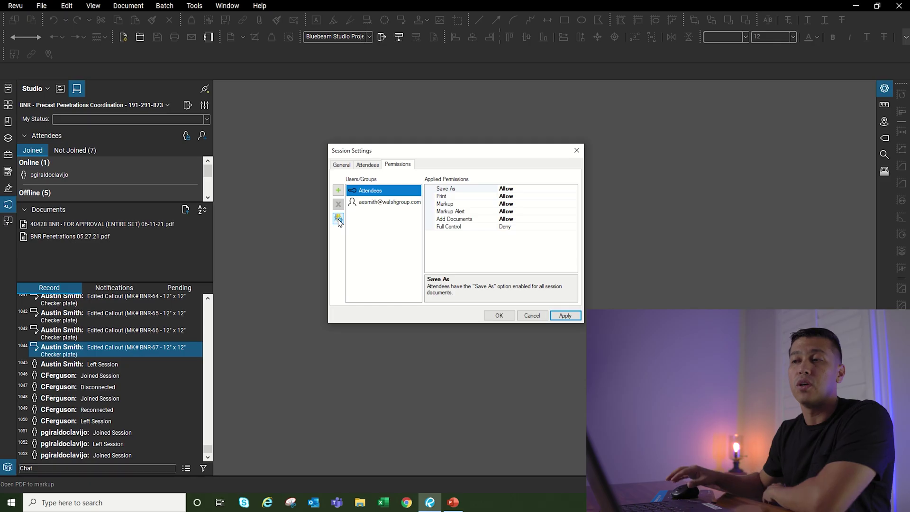
Step: Check the AW - Big Creek group's members in Group Membership Management, then reopen it
left_click(338, 219)
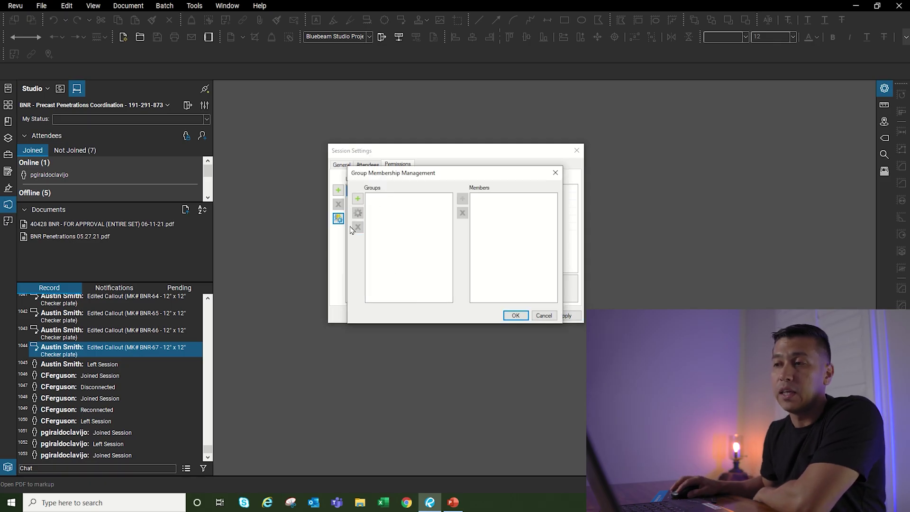
left_click(394, 200)
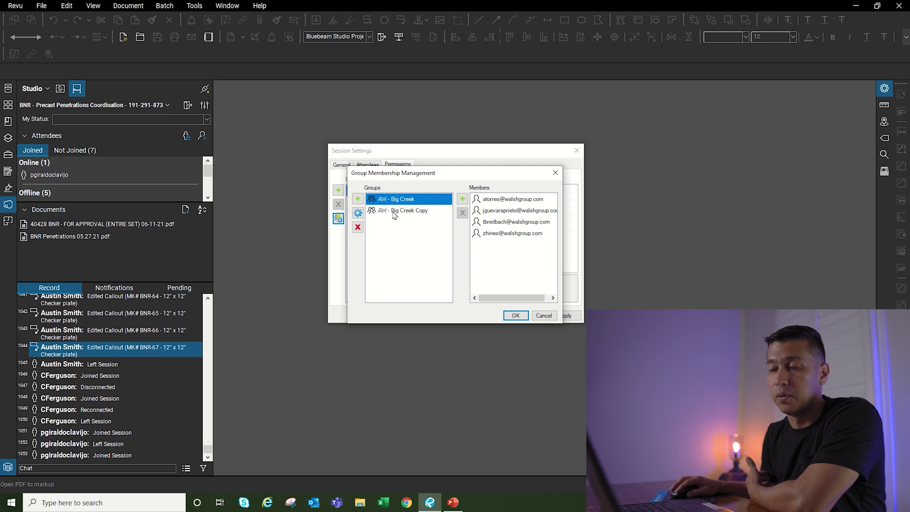
left_click(515, 315)
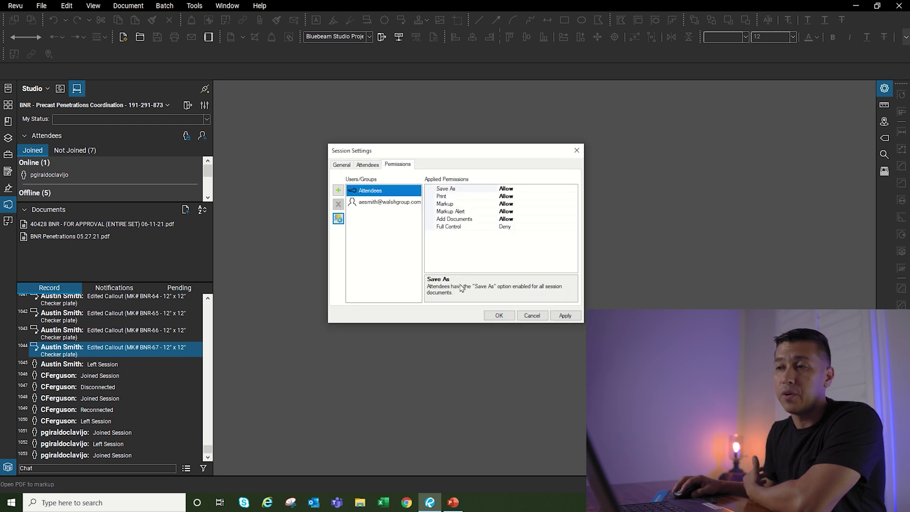
left_click(338, 219)
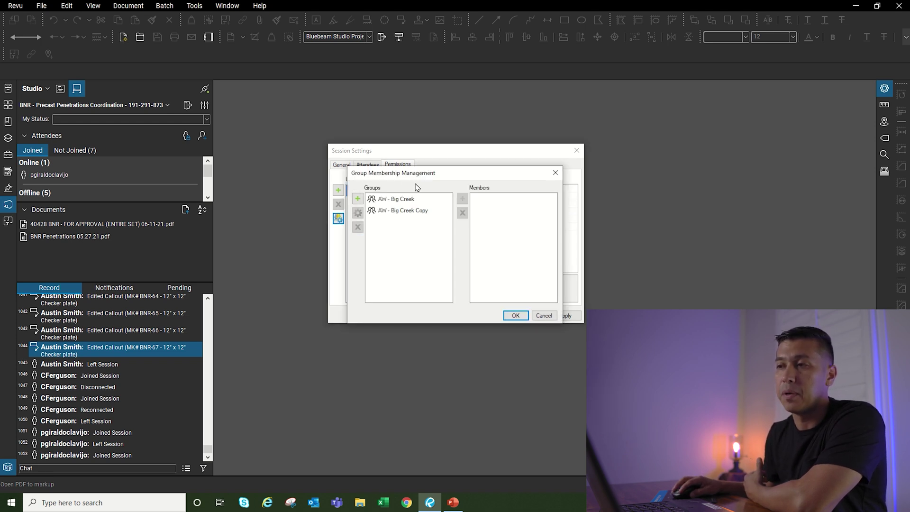
Step: Create a new group named 'AW - Big CreekCopy2' and select it
left_click(358, 199)
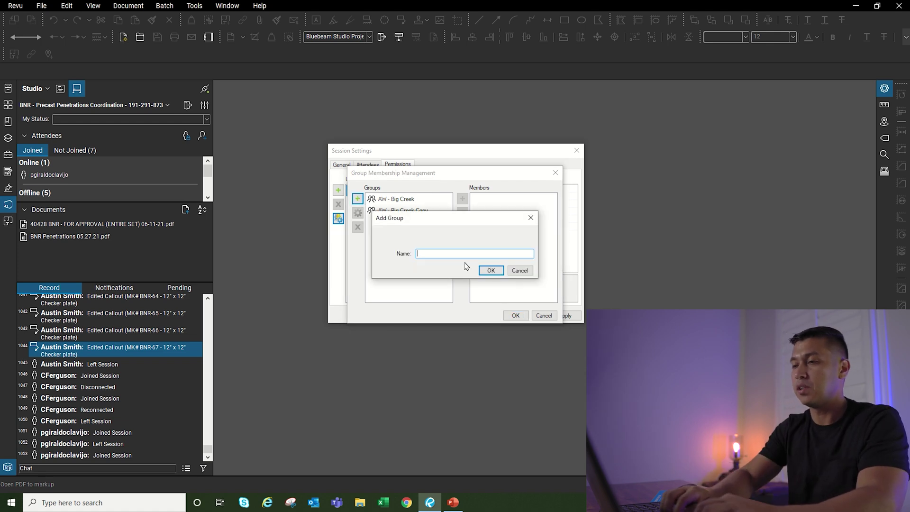
type("AW - B")
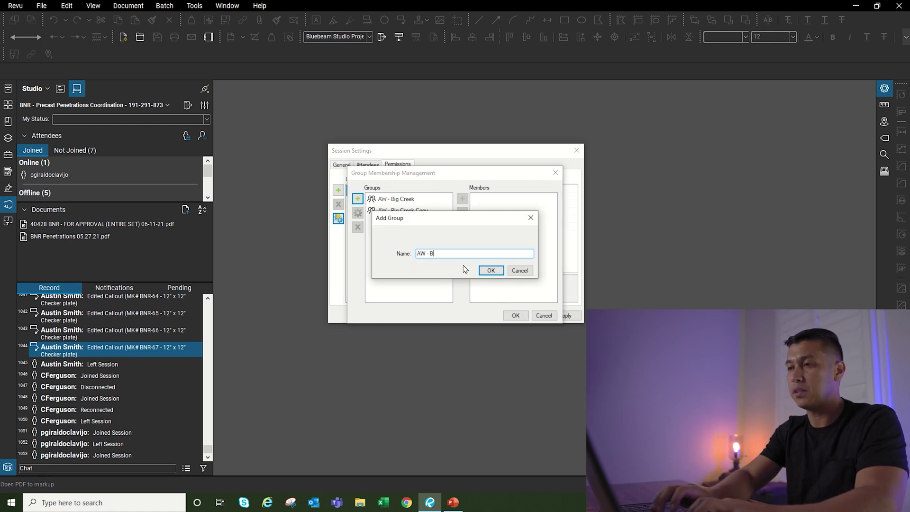
type("ig CreekCo")
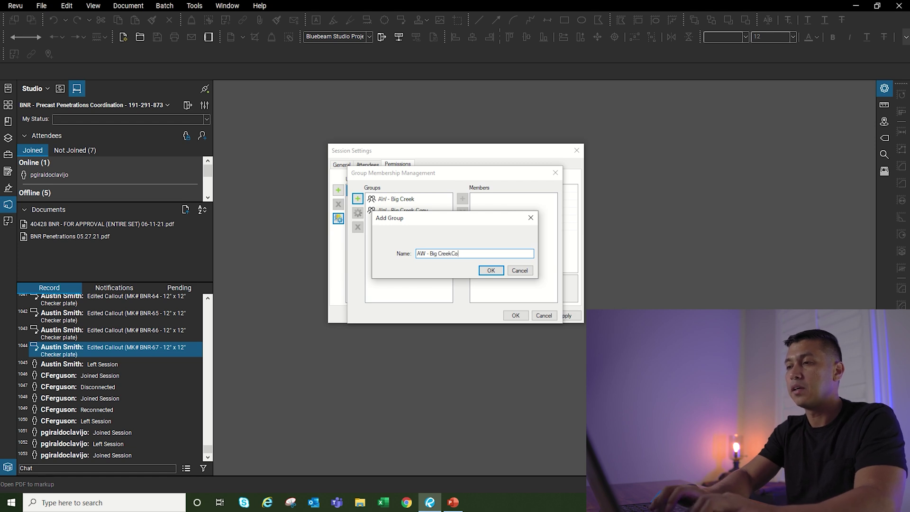
type("py2")
key("Return")
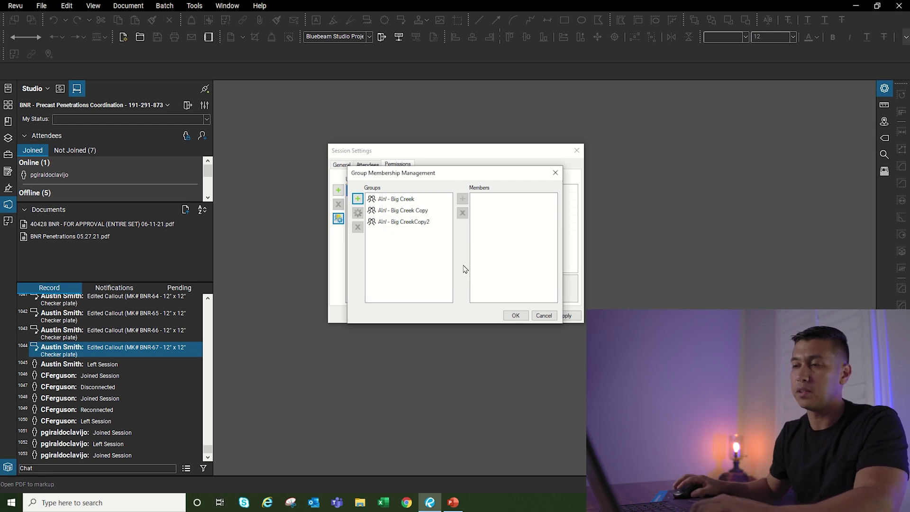
left_click(422, 228)
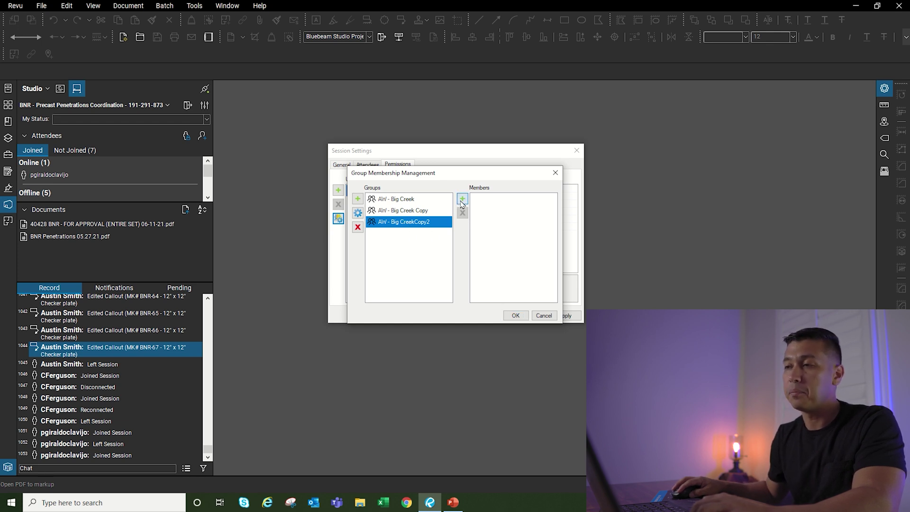
Step: Add two member e-mail addresses to AW - Big CreekCopy2, cancelling an extra empty entry
left_click(462, 200)
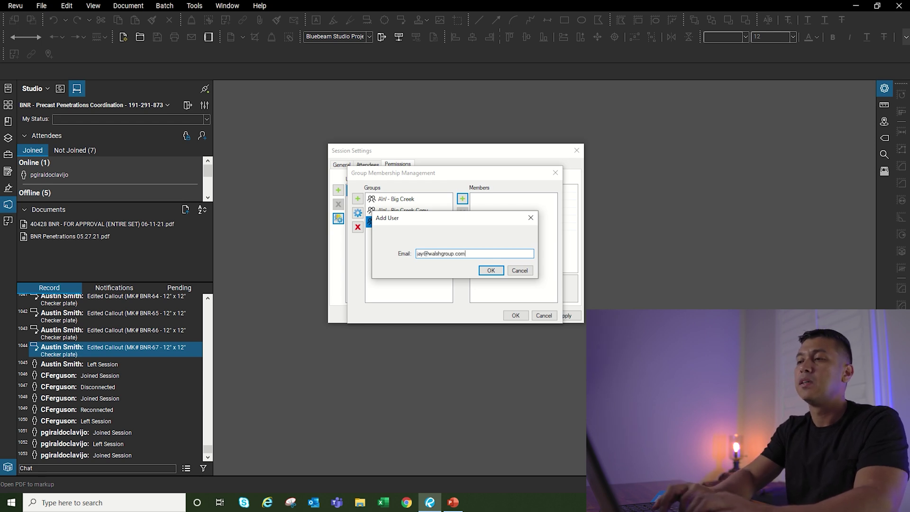
key("Return")
left_click(463, 199)
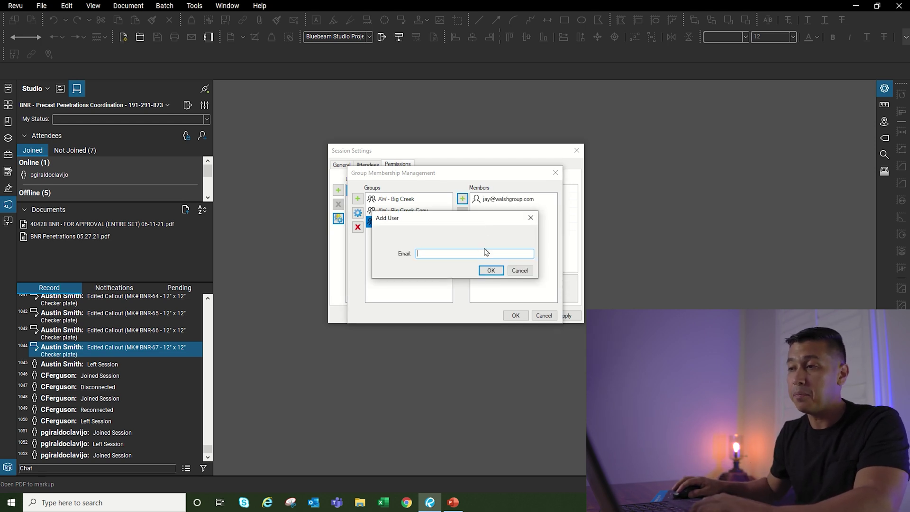
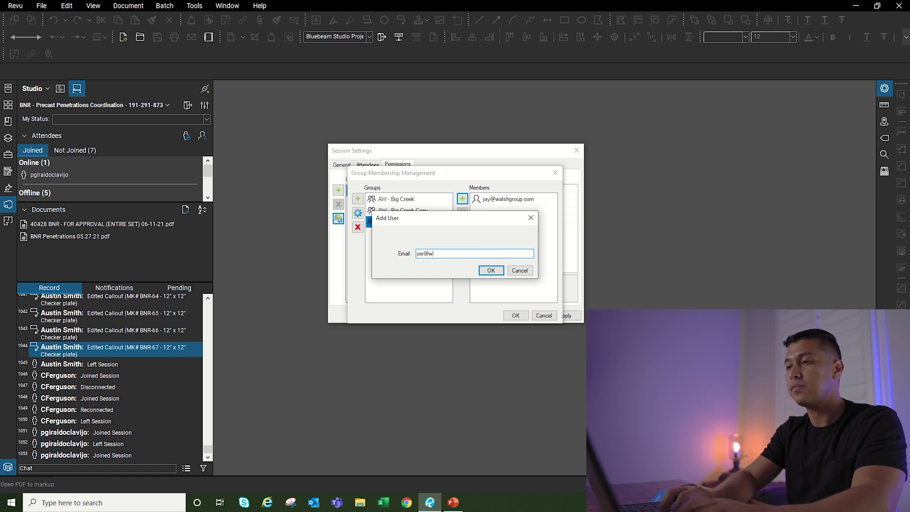
key("Return")
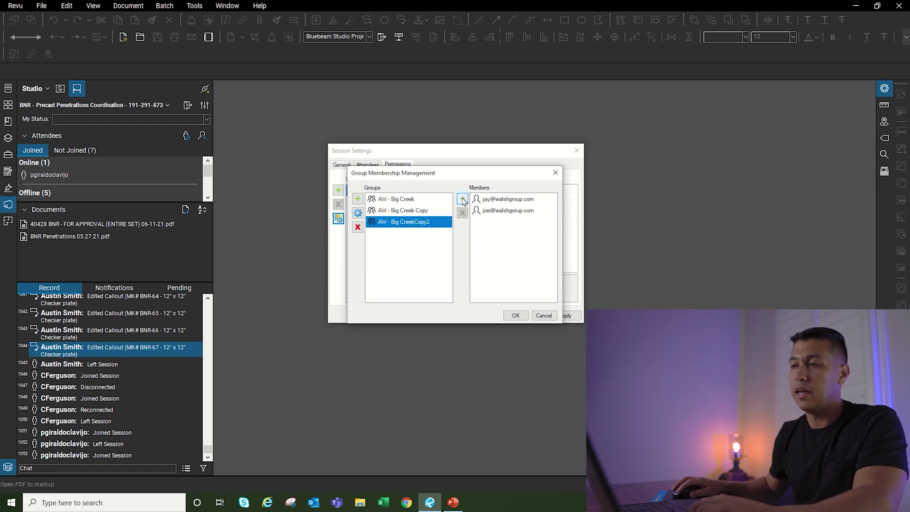
key("Return")
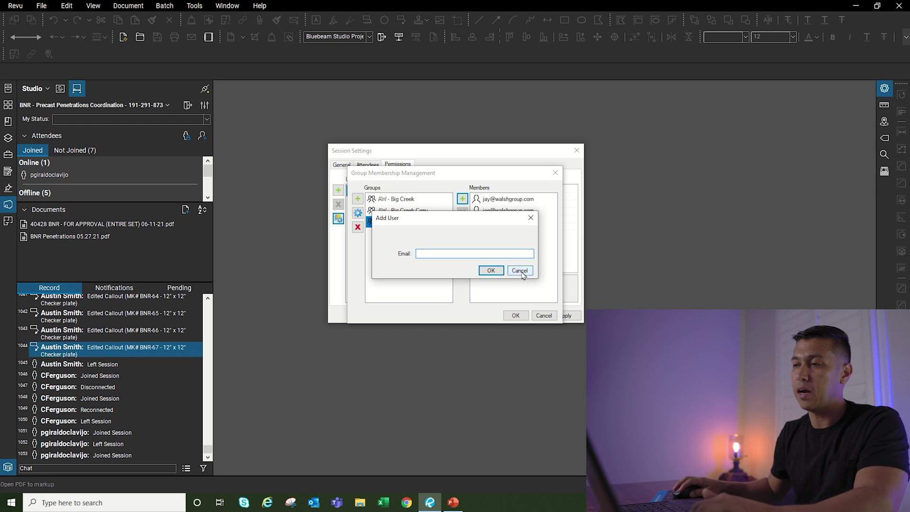
left_click(520, 271)
left_click(423, 210)
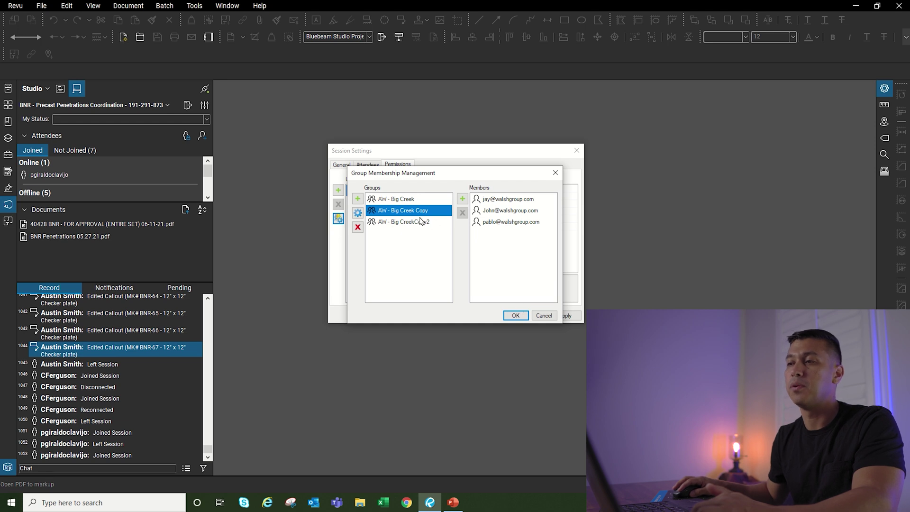
Step: Add the AW - Big CreekCopy2 group to the session attendees, then return to Permissions
left_click(543, 316)
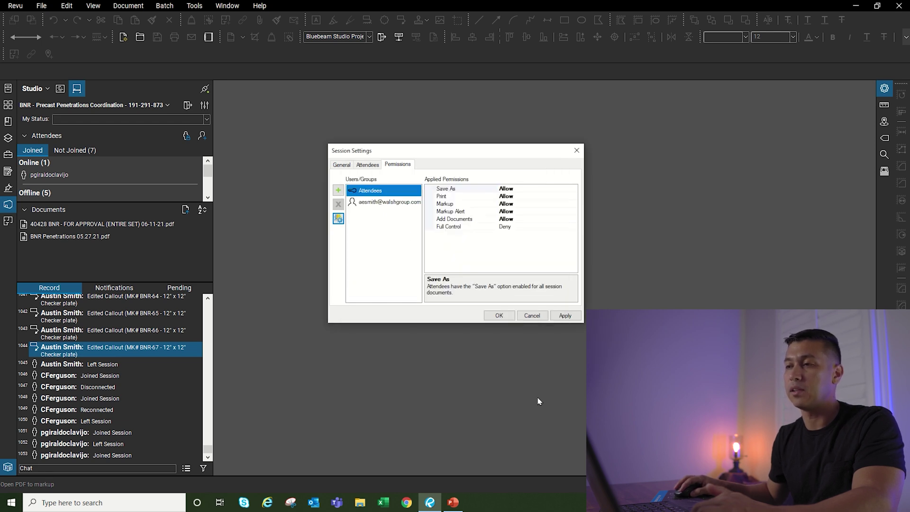
left_click(363, 165)
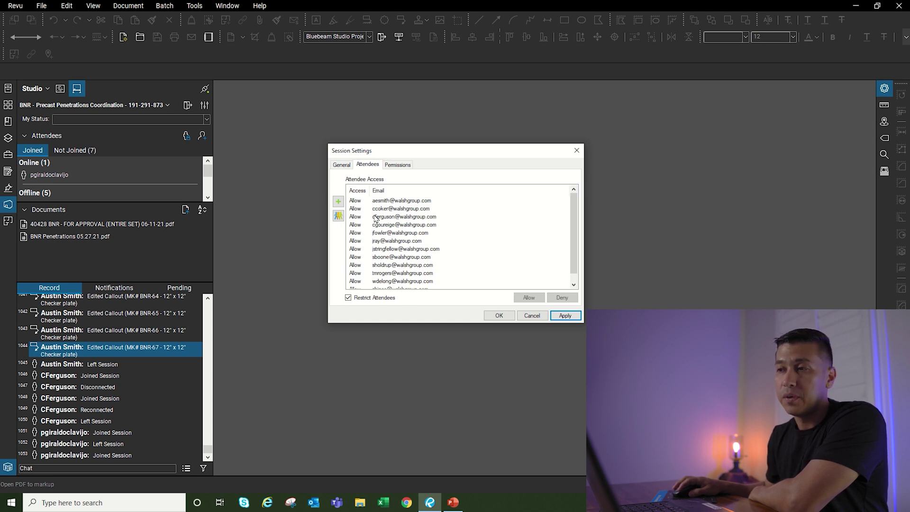
left_click(337, 216)
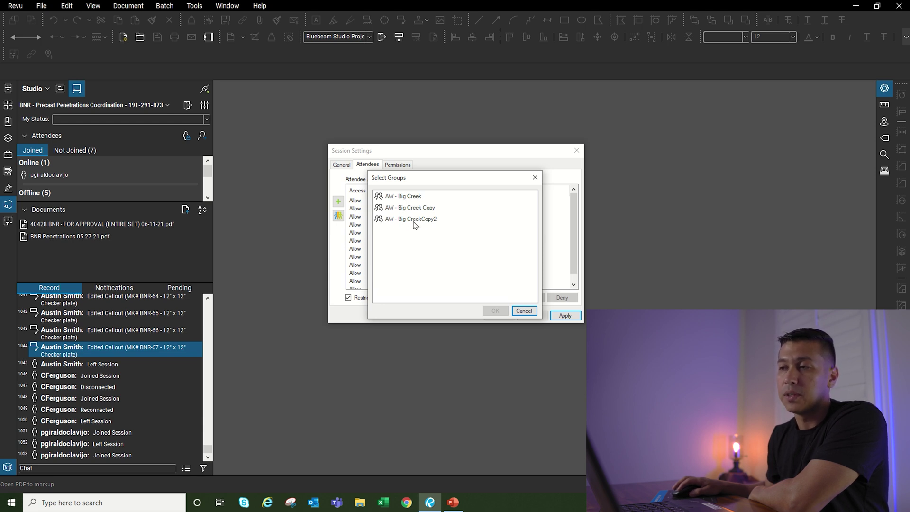
left_click(417, 219)
left_click(494, 310)
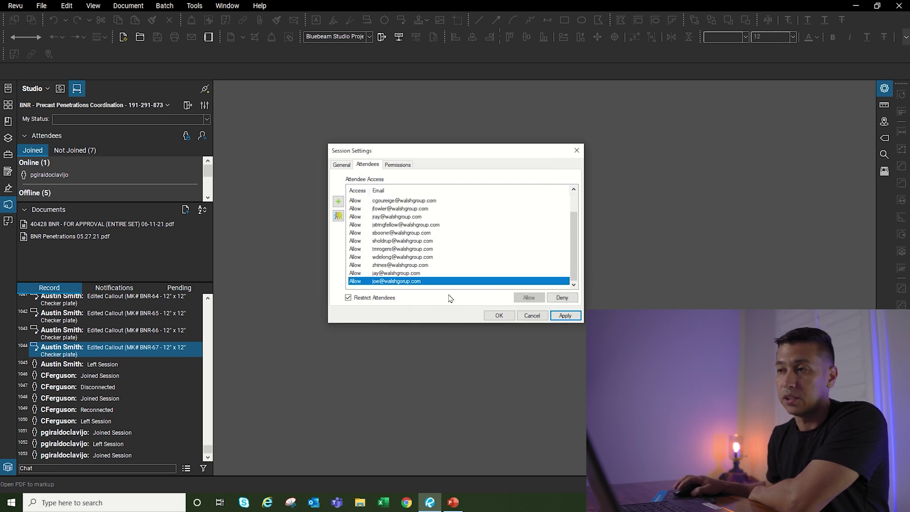
left_click(397, 164)
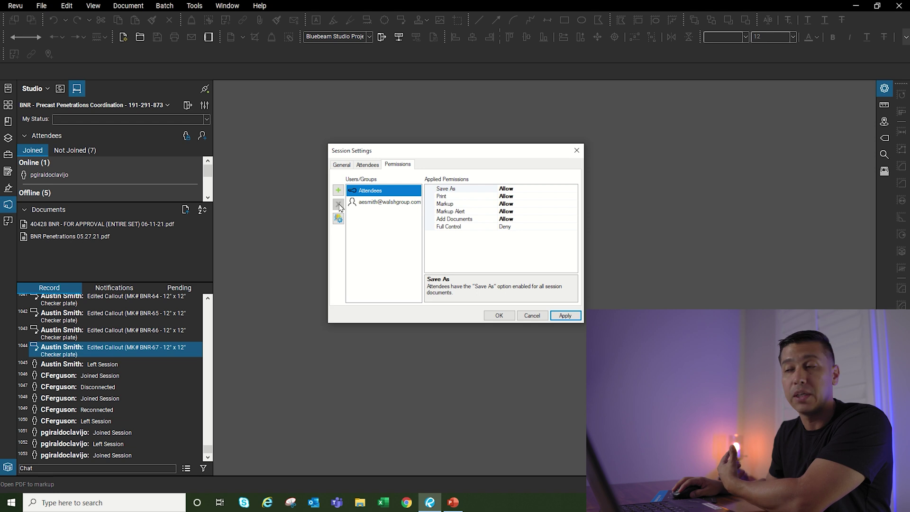
Step: Add the AW - Big CreekCopy2 group to the session permissions list and expand it
left_click(339, 191)
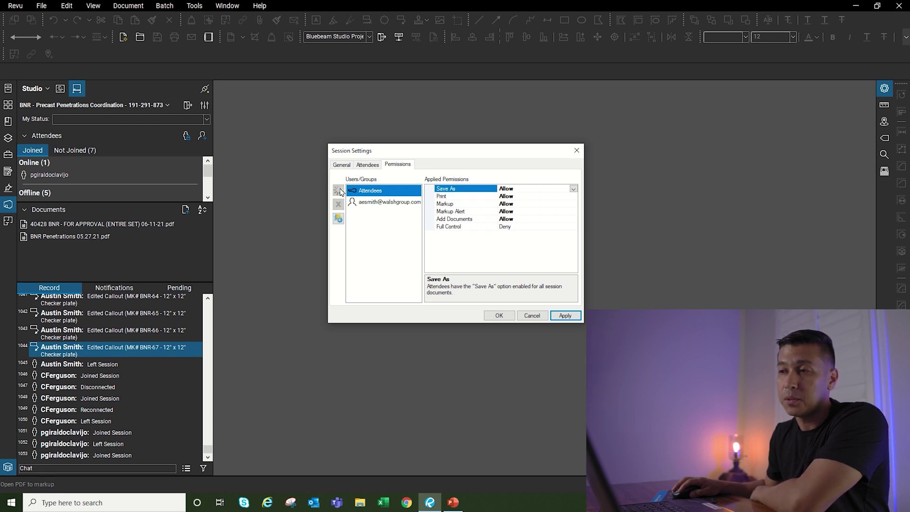
left_click(421, 220)
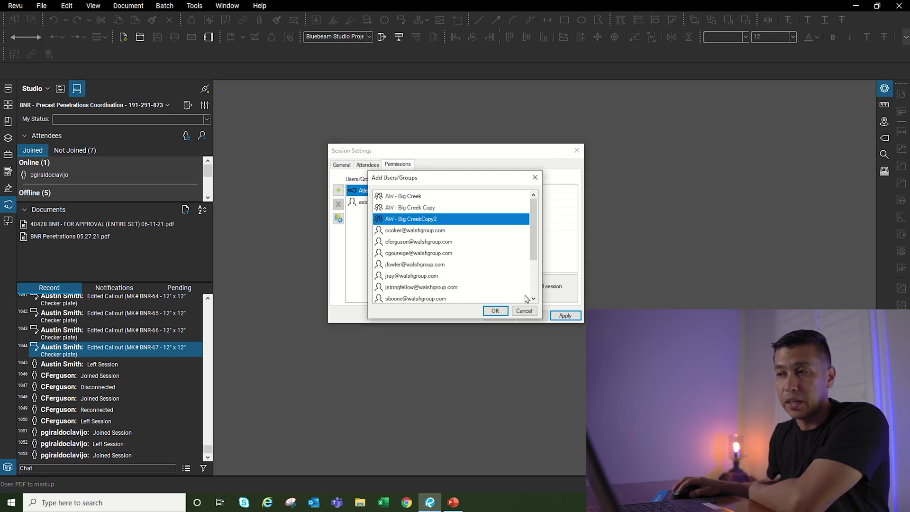
left_click(495, 311)
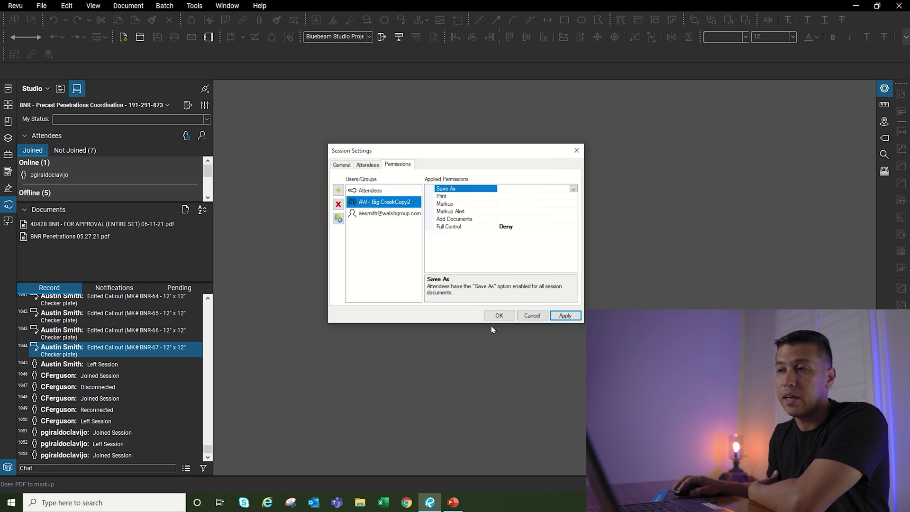
left_click(357, 206)
Step: Set Save As, Print, Markup and Markup Alert to Allow for AW - Big CreekCopy2
left_click(514, 190)
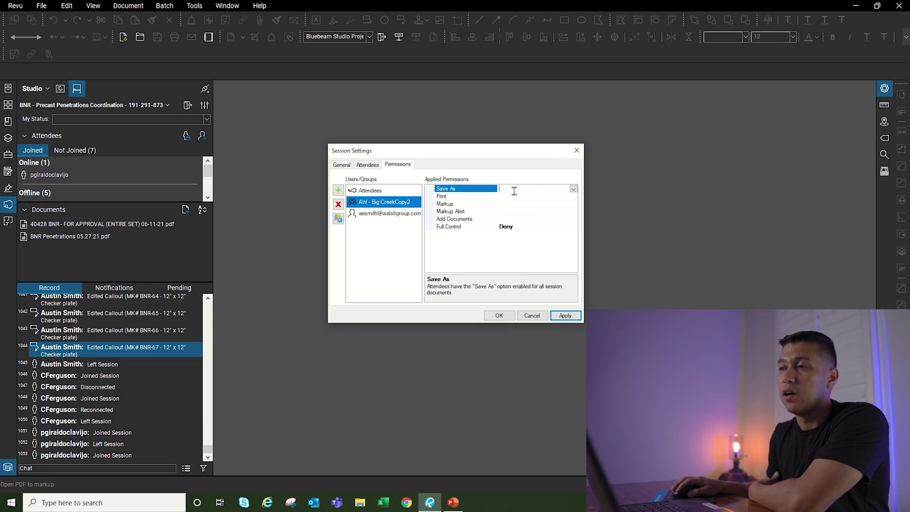
left_click(574, 189)
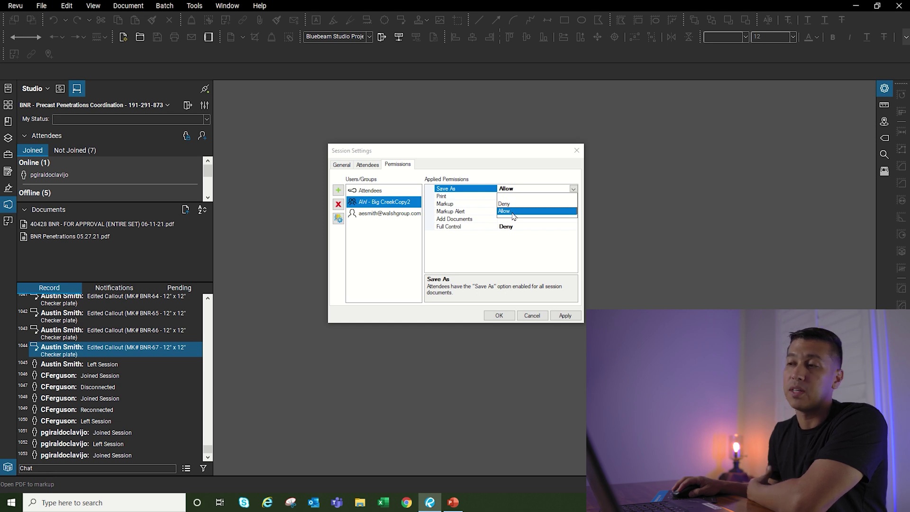
left_click(510, 212)
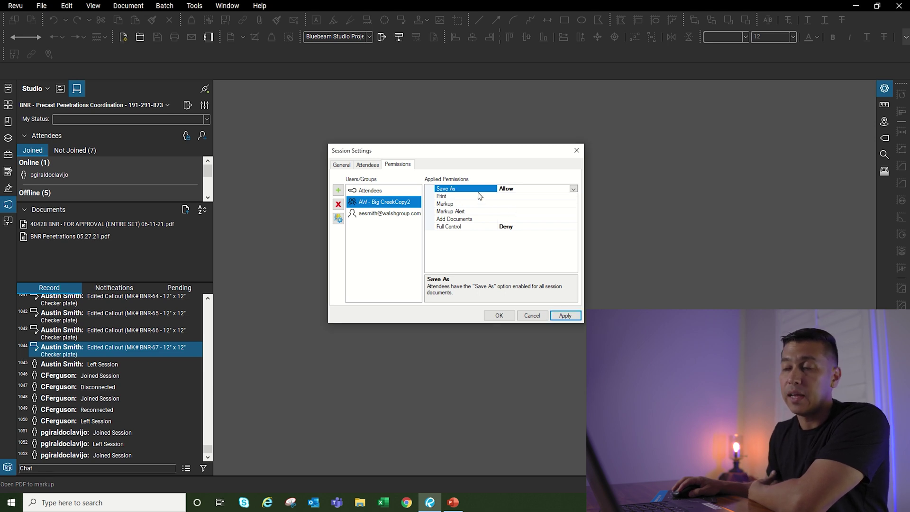
left_click(573, 198)
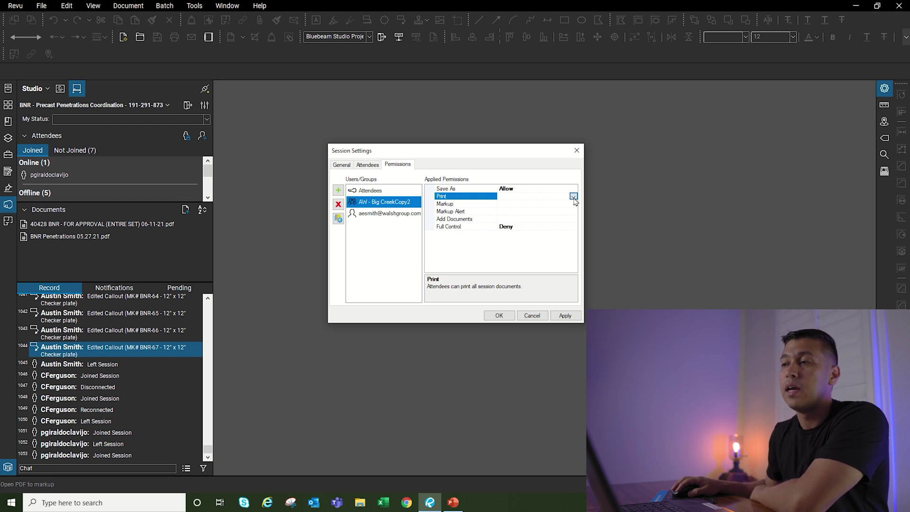
left_click(573, 197)
left_click(504, 219)
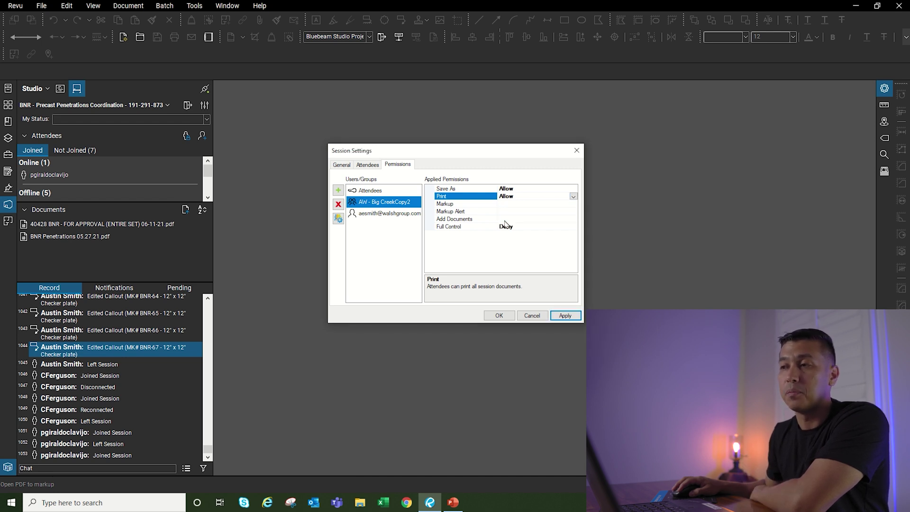
left_click(557, 205)
left_click(573, 205)
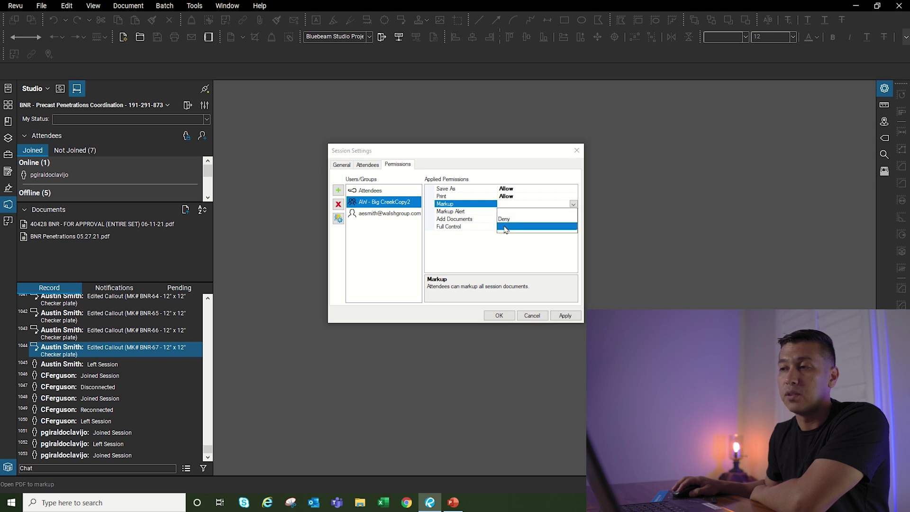
left_click(508, 226)
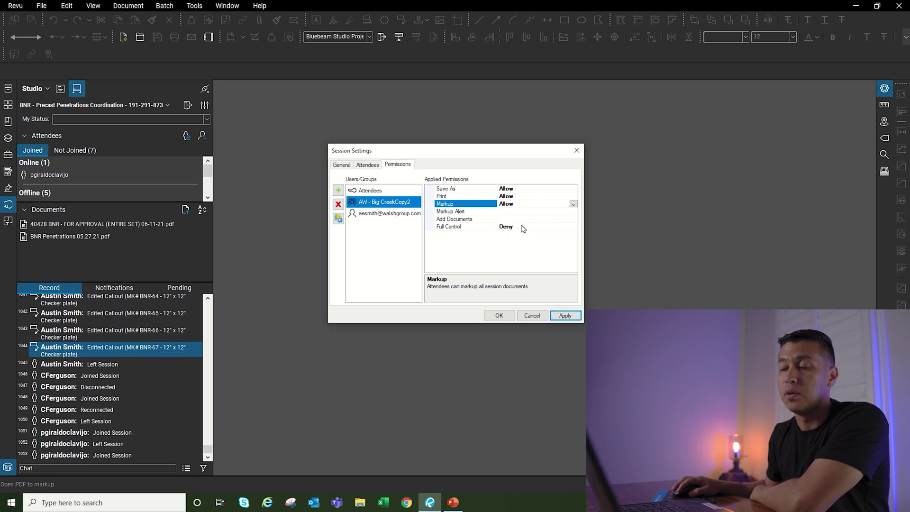
left_click(561, 212)
left_click(573, 211)
left_click(507, 234)
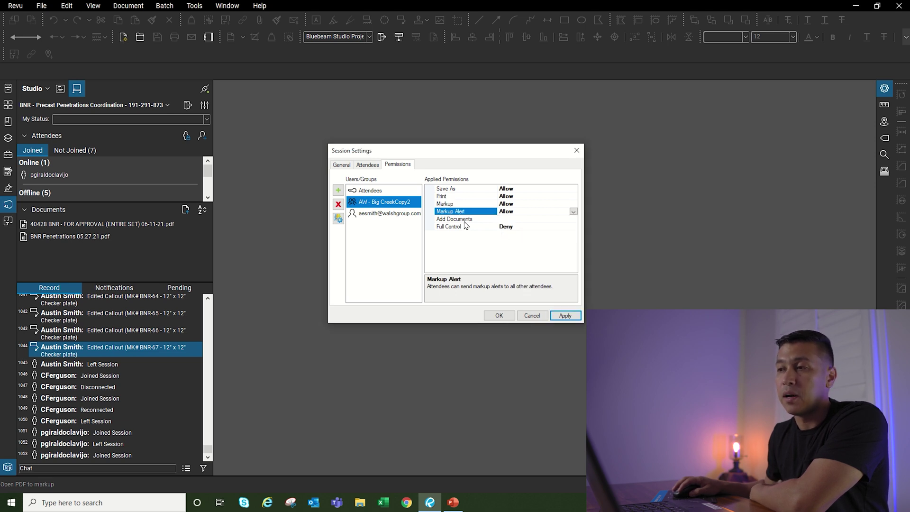
Step: Set Add Documents and Full Control to Deny for AW - Big CreekCopy2
left_click(573, 220)
left_click(573, 219)
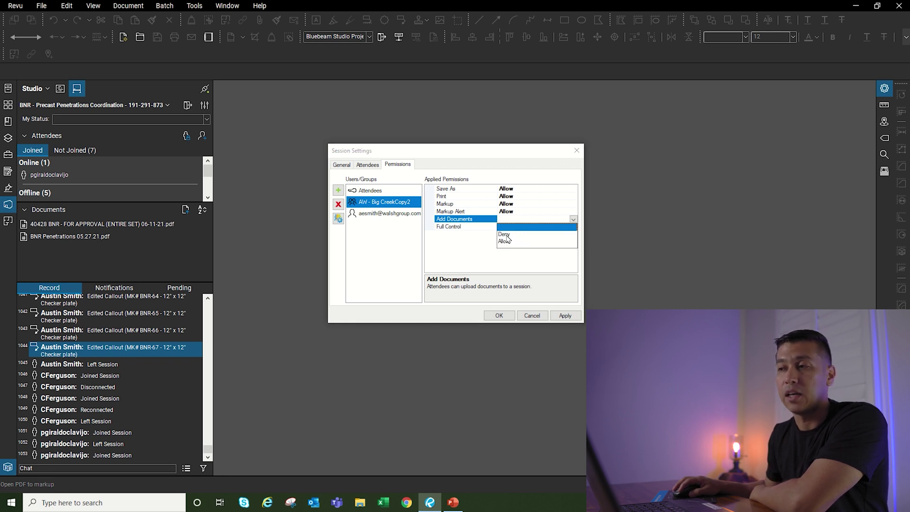
left_click(505, 235)
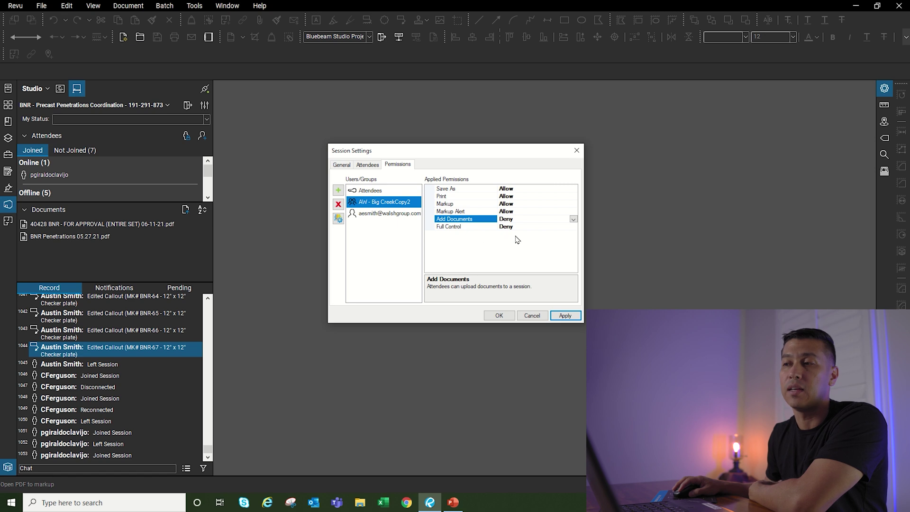
left_click(555, 227)
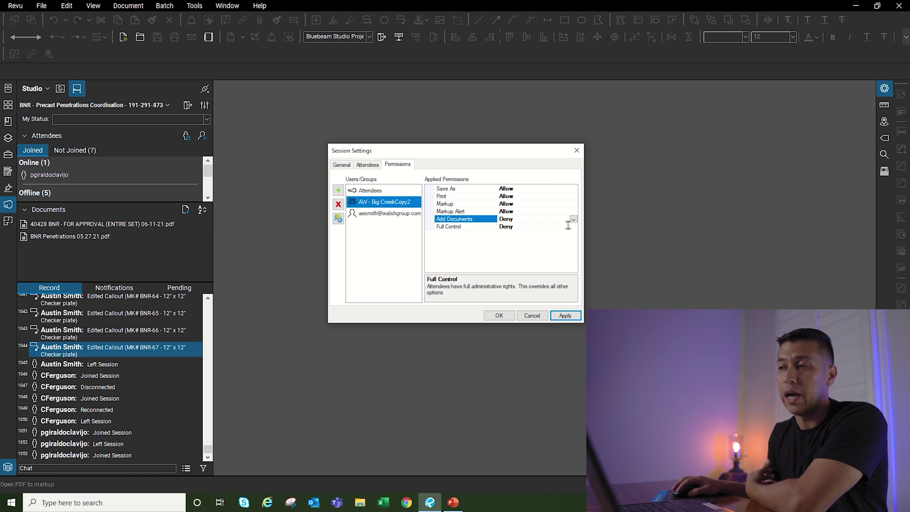
left_click(574, 227)
left_click(573, 227)
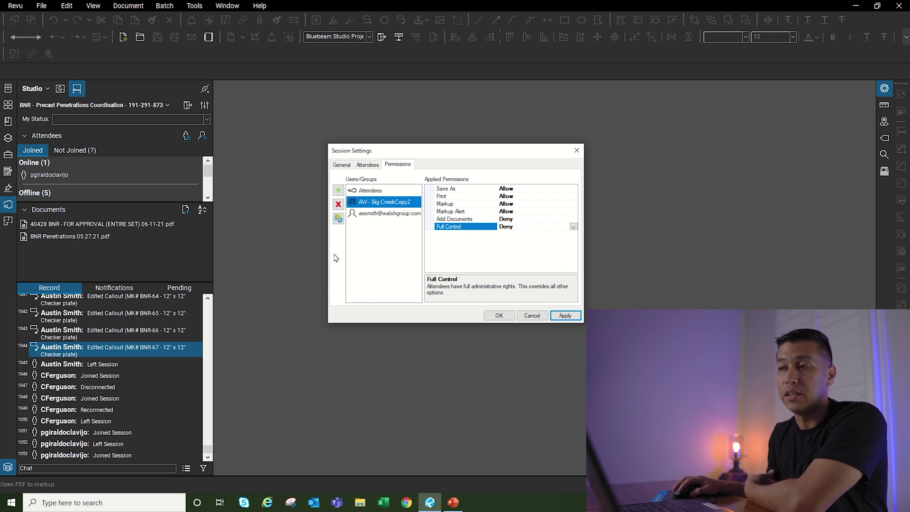
Step: Open the Full Control dropdown for AW - Big CreekCopy2 to show Deny and Allow
left_click(573, 227)
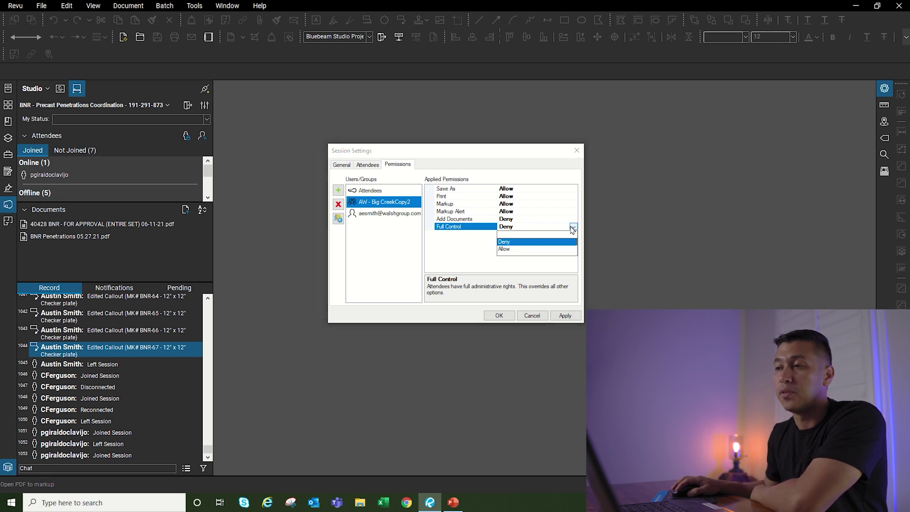